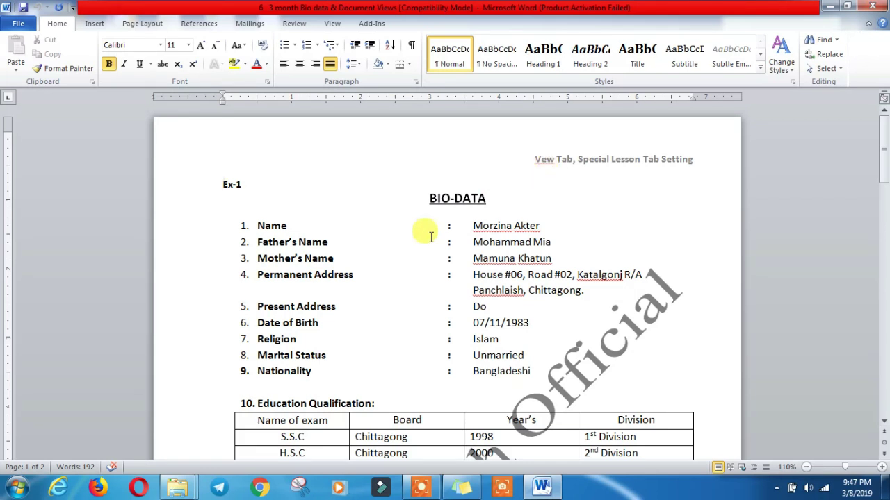
- Remove the tab gap inside Father's Name and check where the first colon and value sit
click(322, 236)
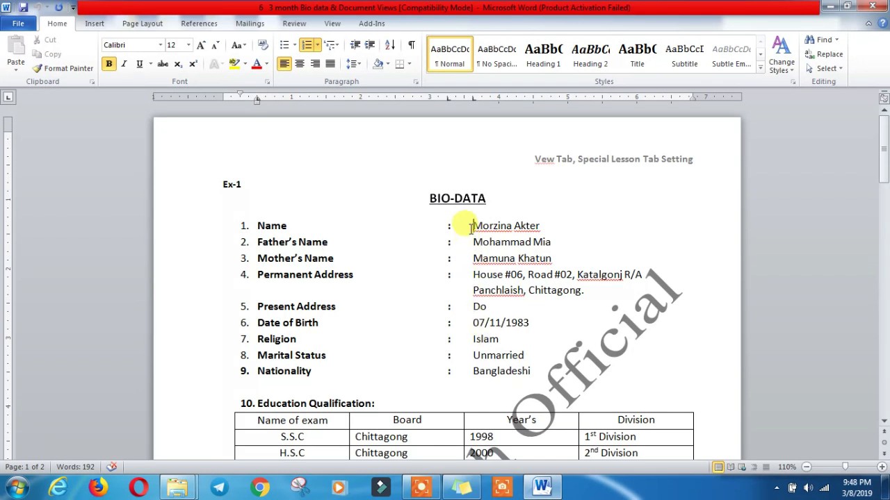
click(472, 227)
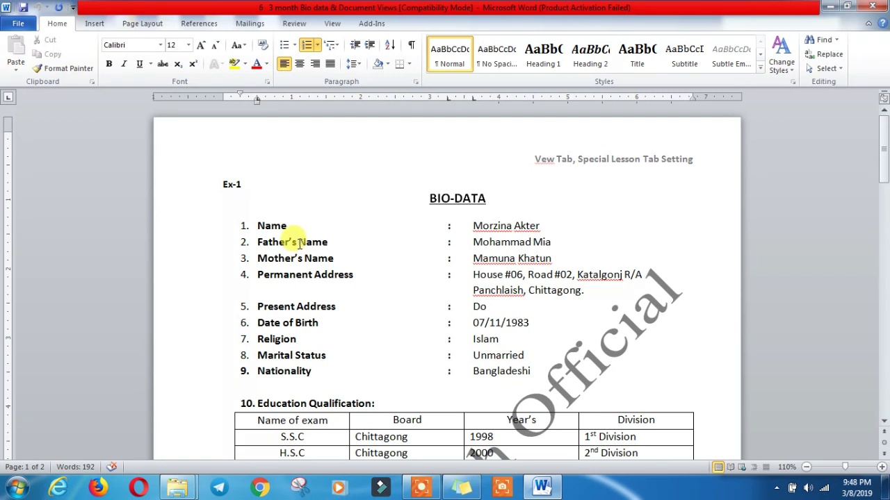
click(299, 243)
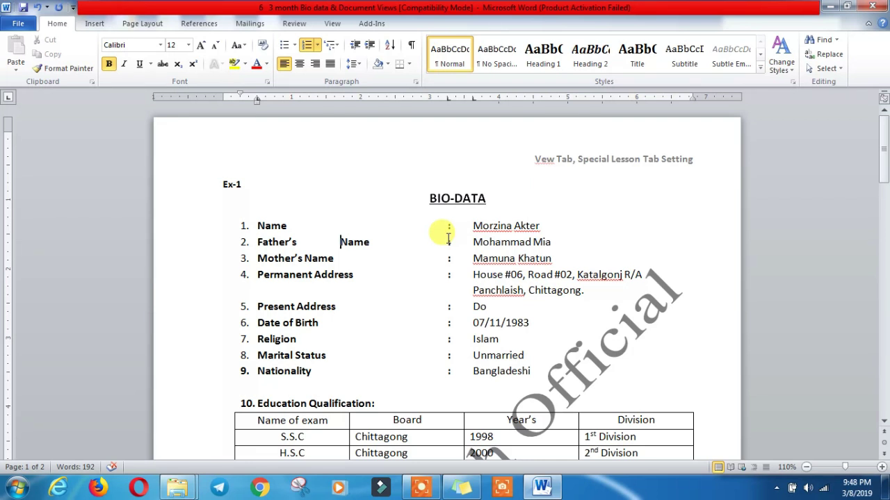
key(BackSpace)
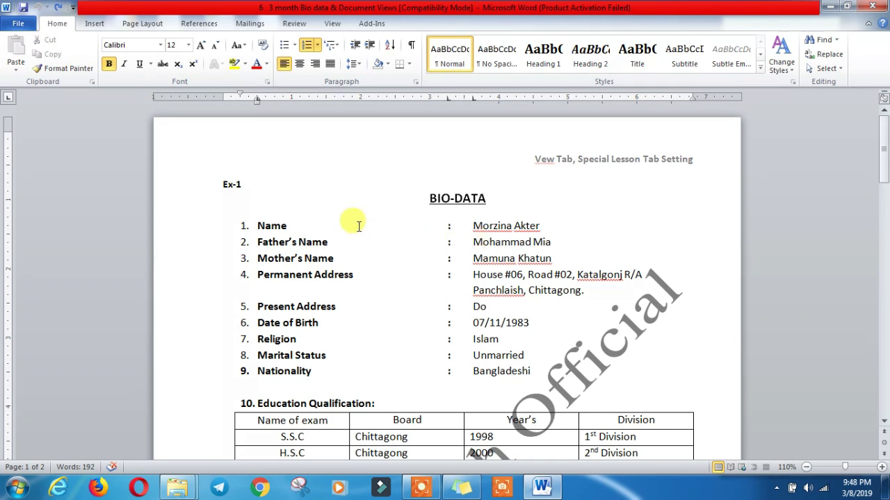
click(297, 223)
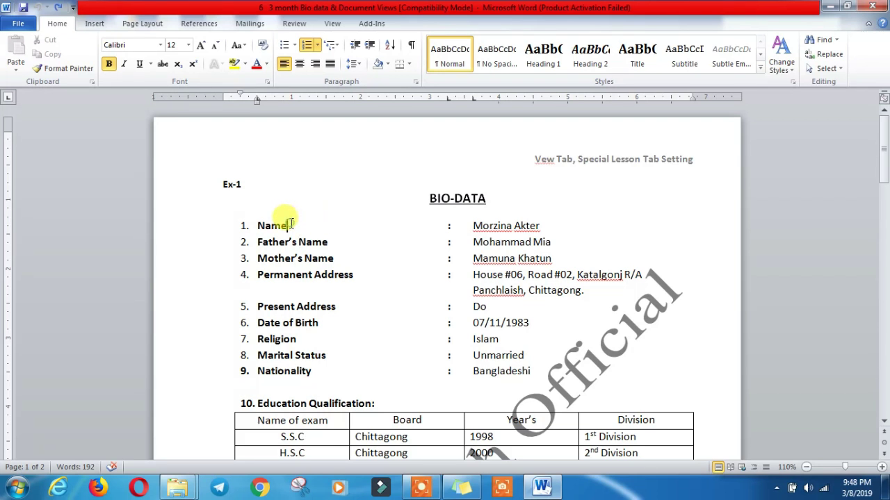
click(442, 229)
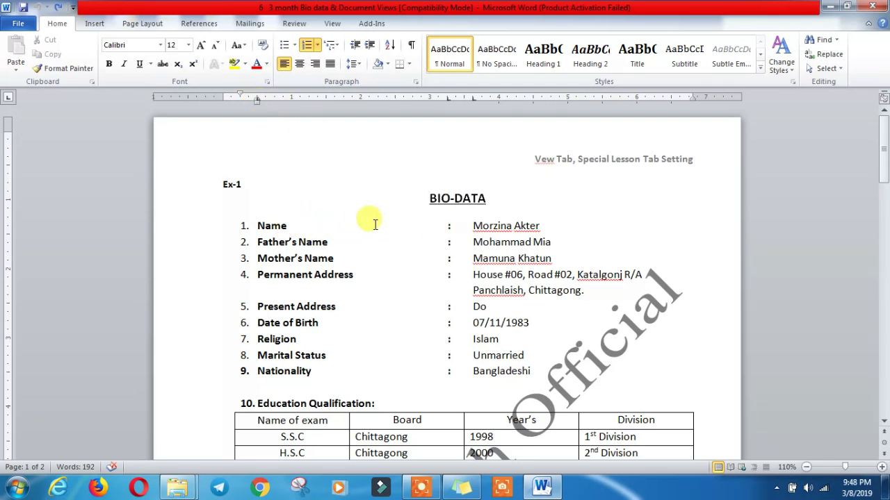
click(453, 224)
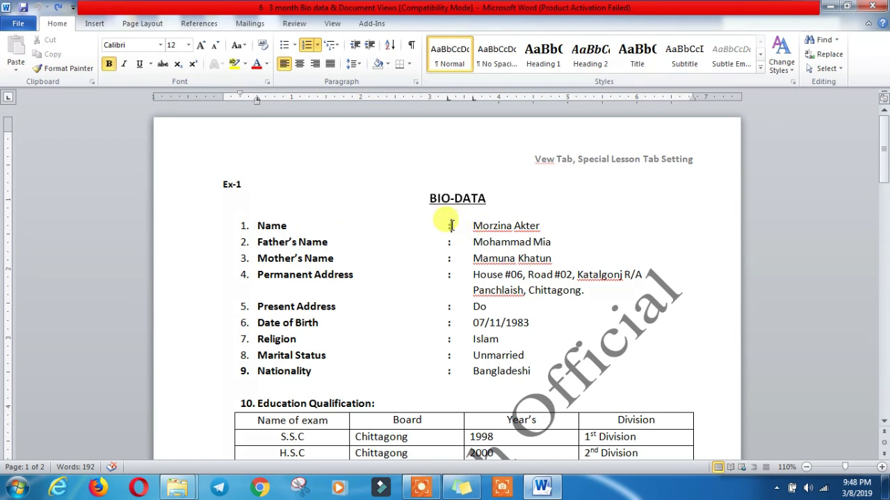
click(472, 226)
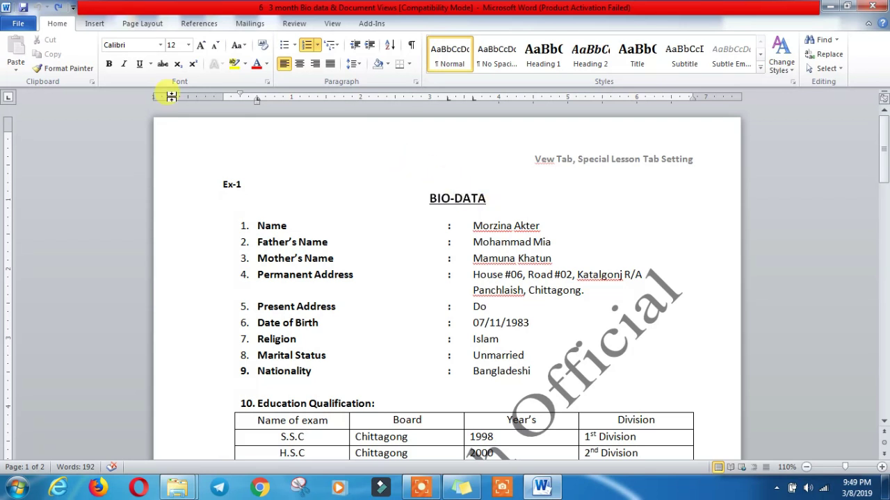
- Create a new blank document (Document2) from the File menu
click(17, 25)
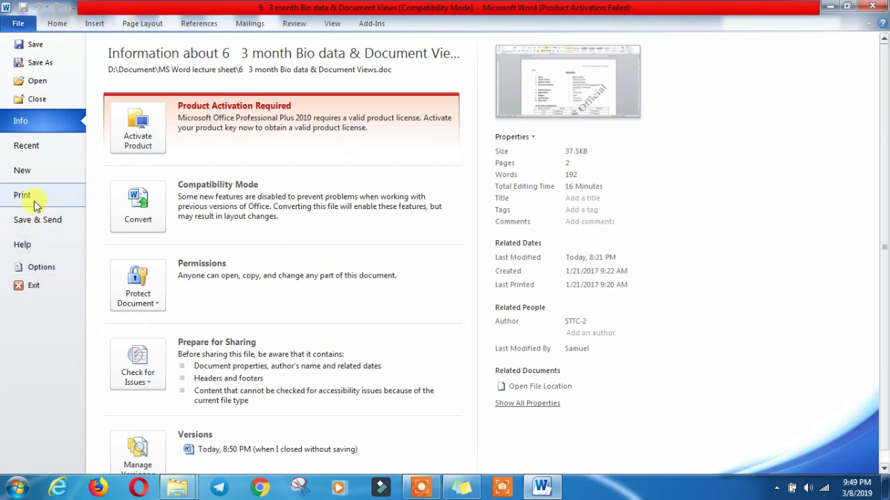
click(29, 177)
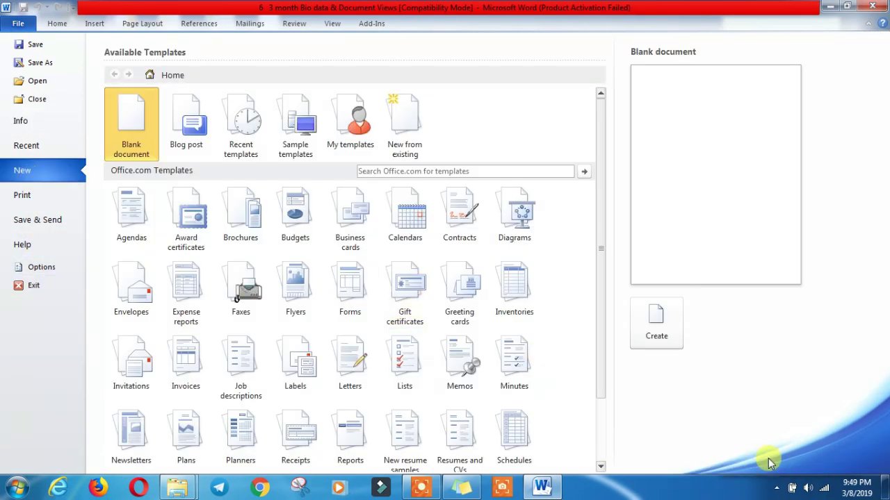
click(661, 329)
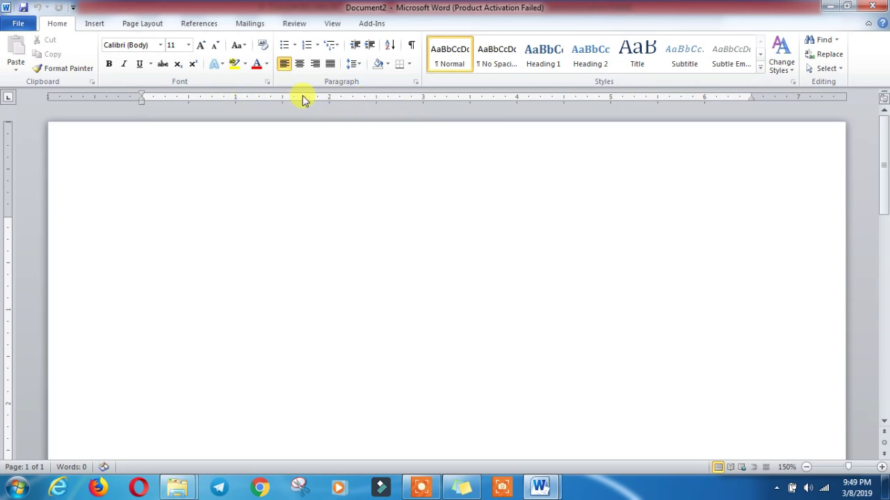
- Add three practice left tab stops on the ruler, then drag all three off again
click(306, 98)
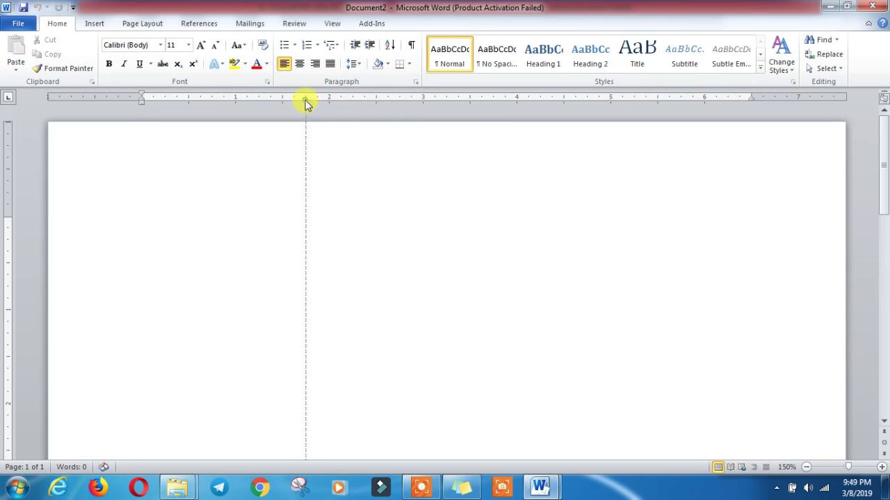
click(360, 99)
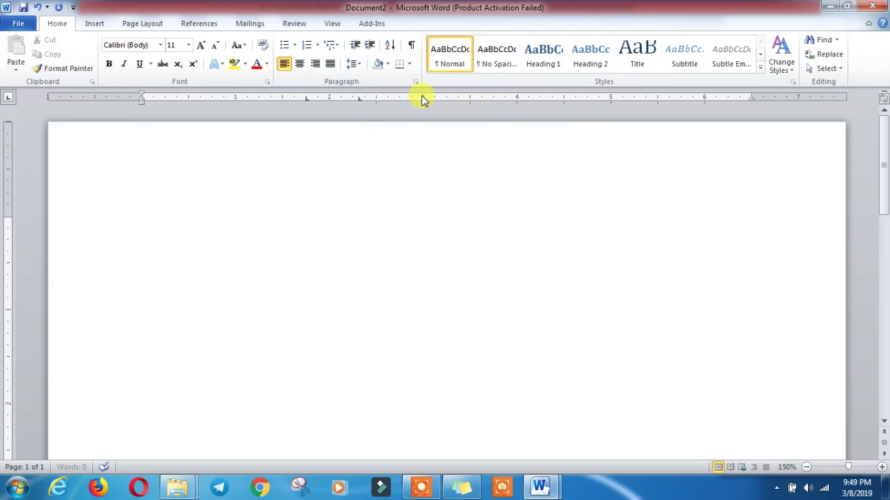
click(417, 99)
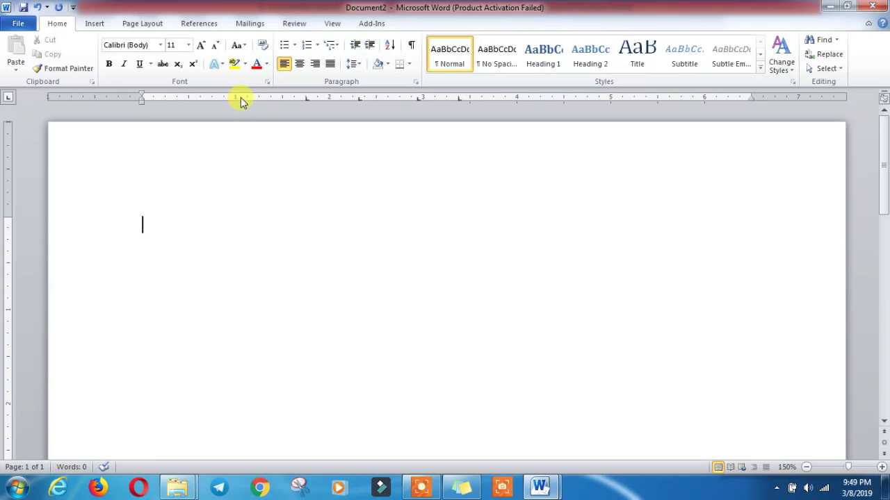
click(359, 100)
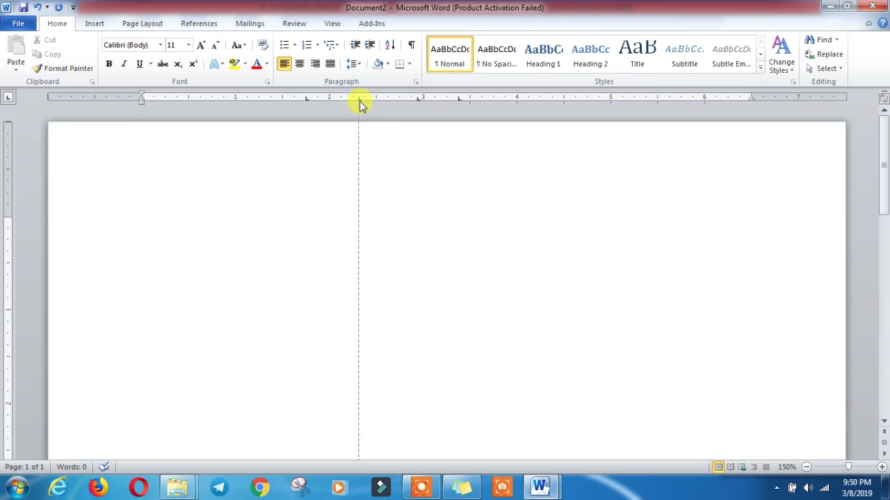
drag(359, 99, 375, 179)
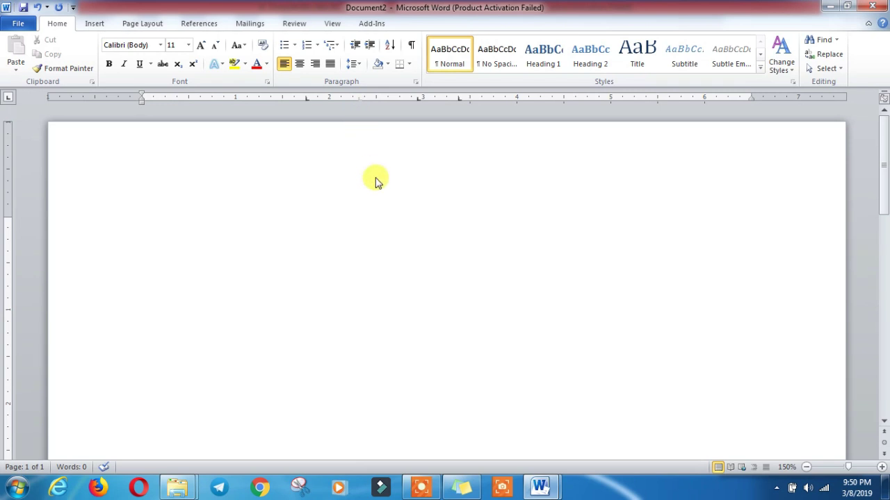
click(420, 100)
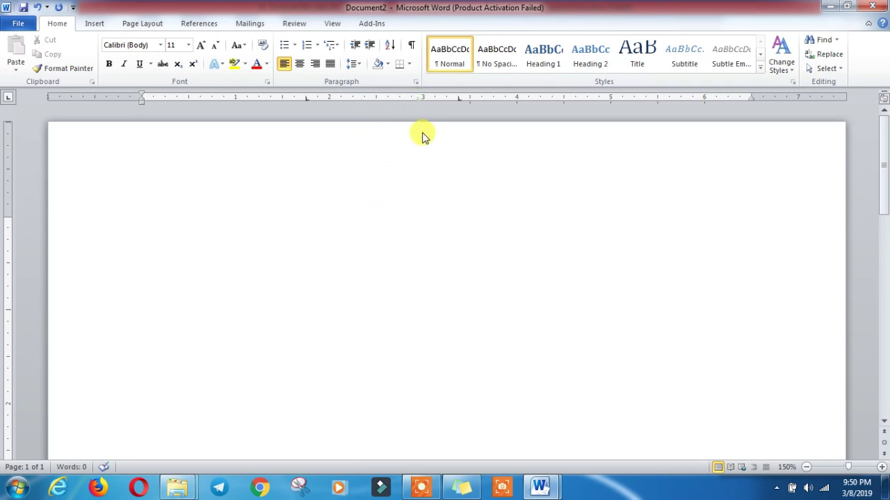
drag(458, 100, 468, 148)
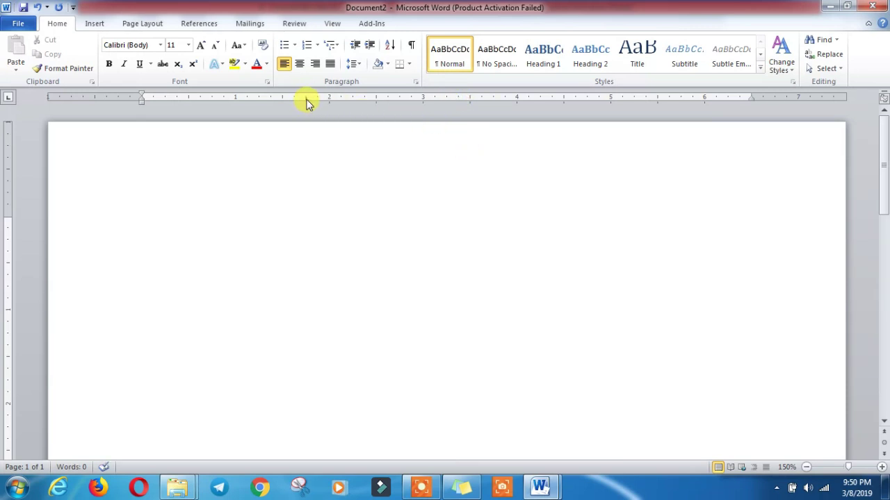
drag(305, 103, 327, 204)
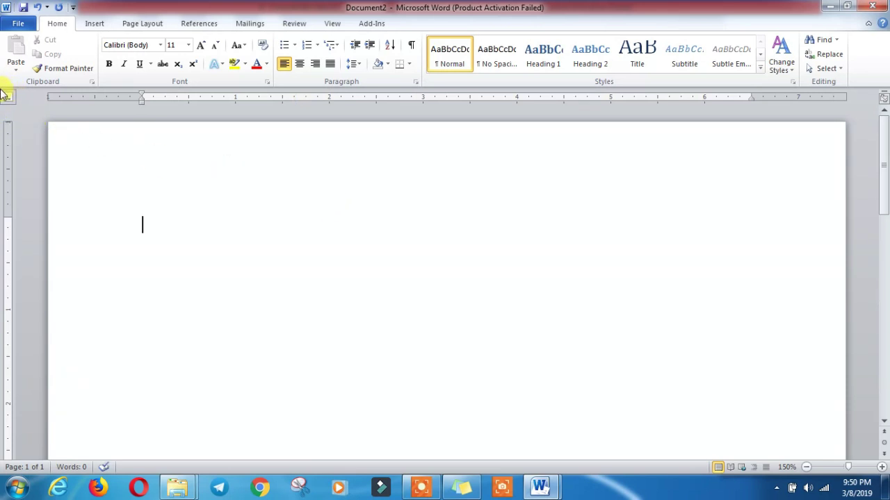
- Choose the Left Tab type and set a left tab stop near 1 inch
click(8, 97)
click(8, 99)
click(8, 101)
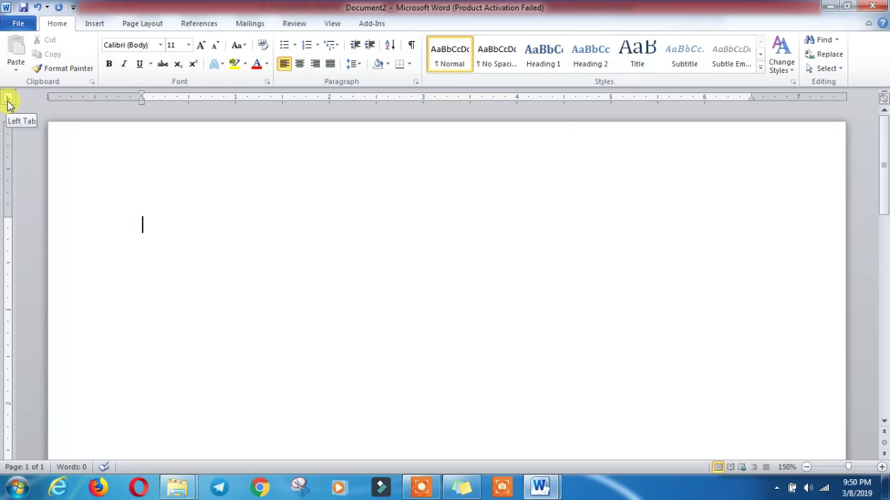
click(225, 98)
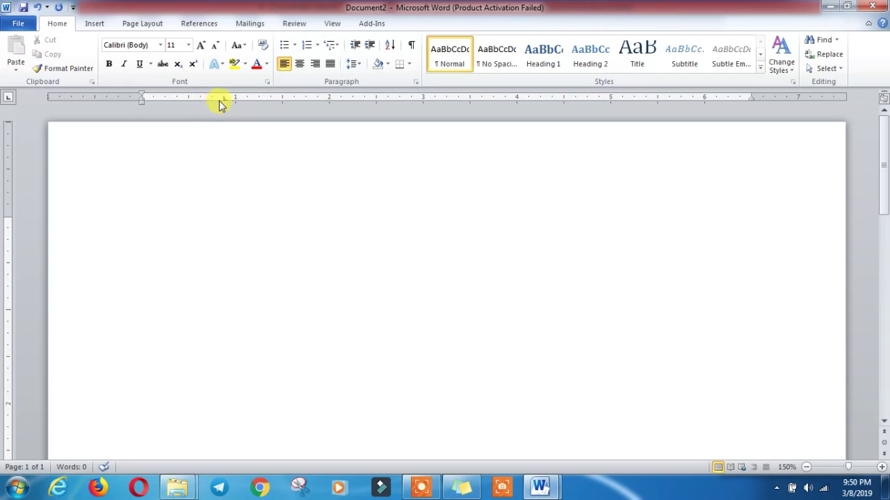
- Type Name at the 1-inch tab and Samuel at a new 3-inch center tab
key(Tab)
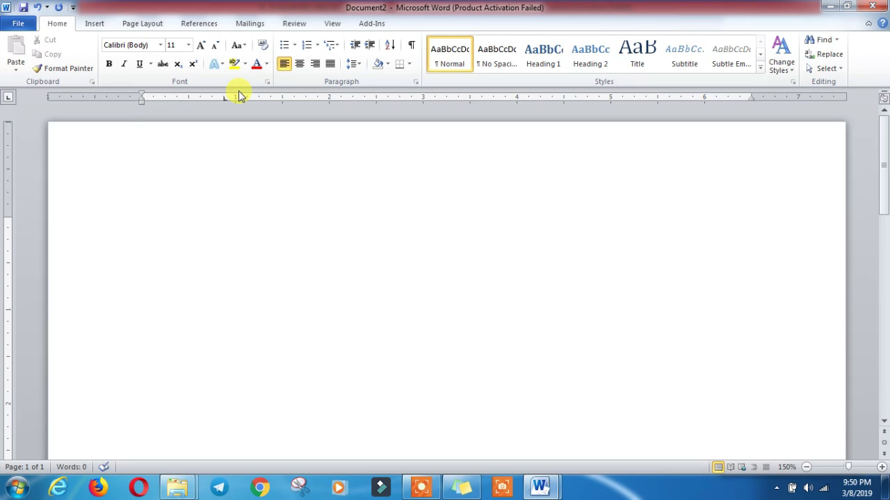
text(Nam)
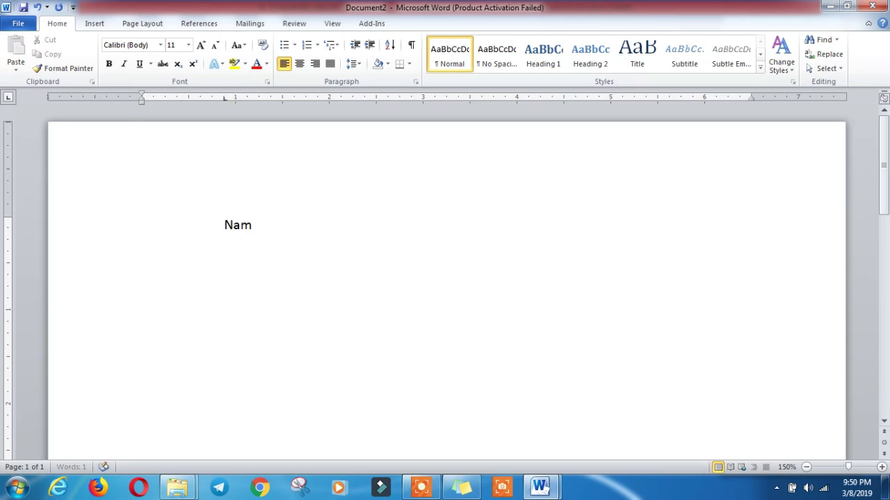
text(e)
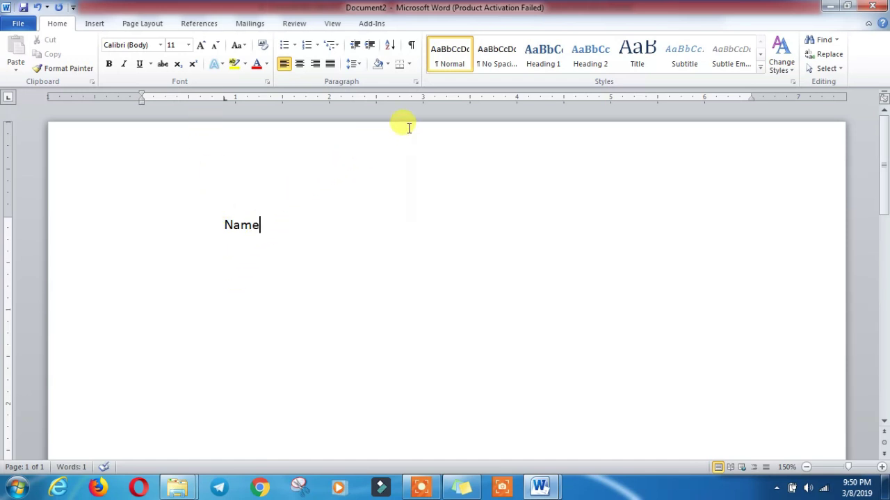
click(9, 97)
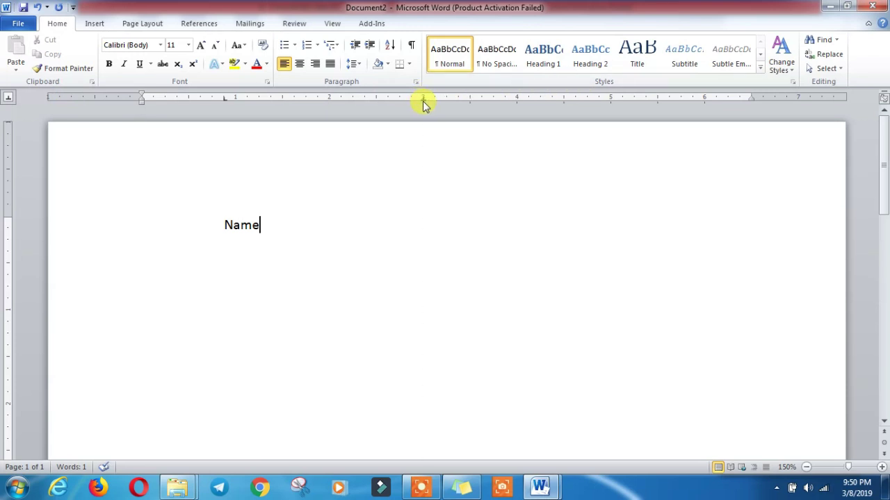
click(423, 97)
key(Tab)
text(S)
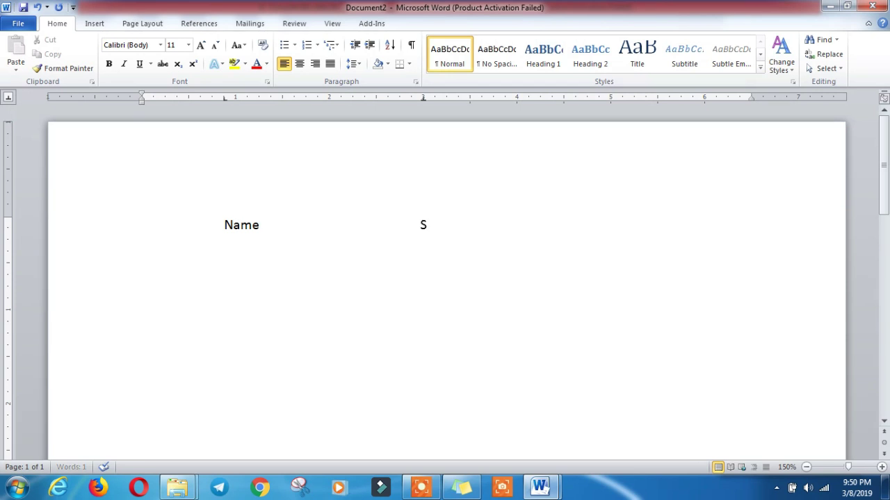
text(ameu)
key(BackSpace)
key(BackSpace)
text(u)
text(el)
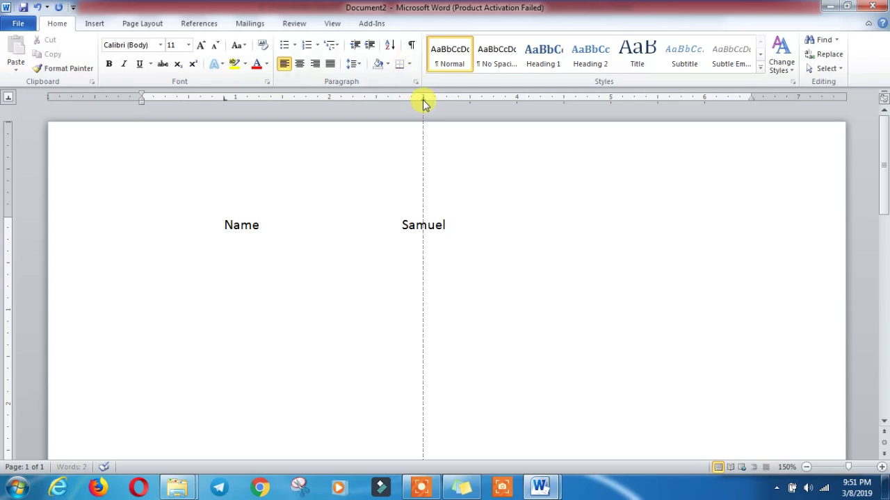
click(423, 103)
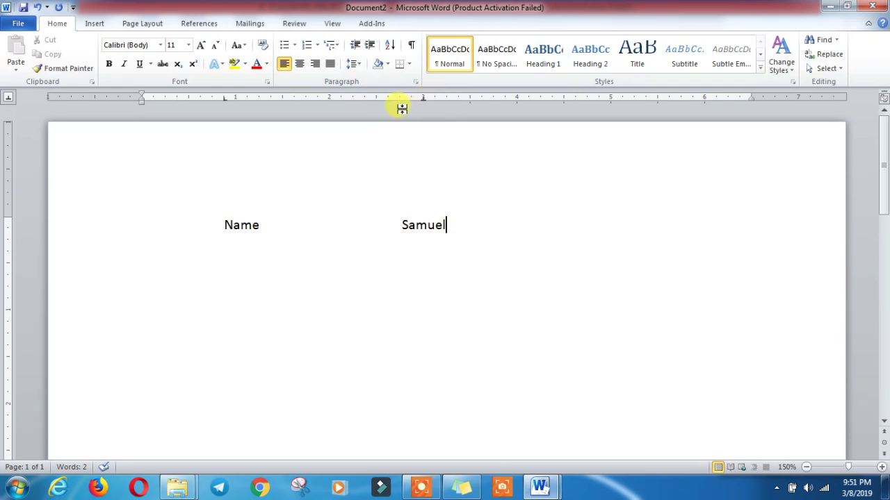
- Add a right tab stop near 5 inches and move to it
click(7, 98)
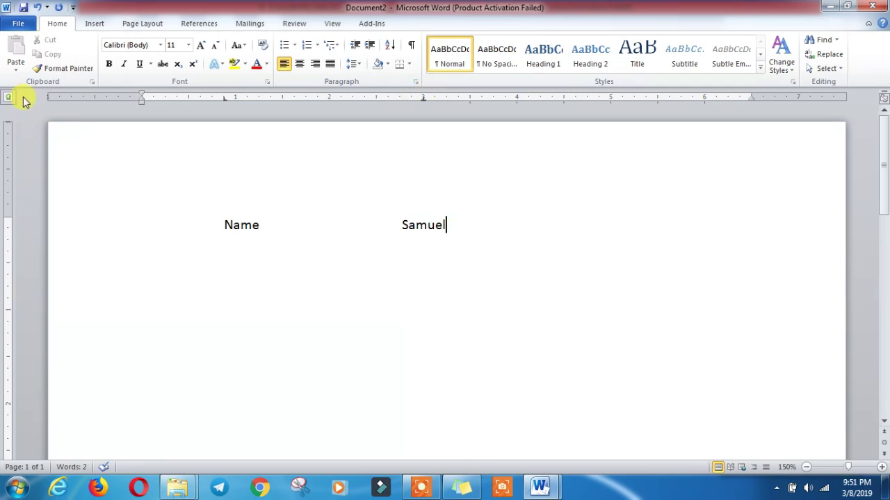
click(604, 99)
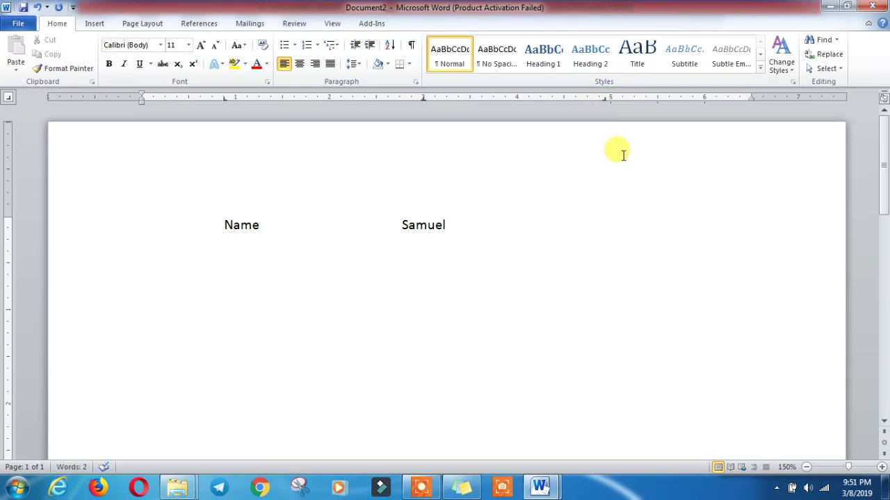
key(Tab)
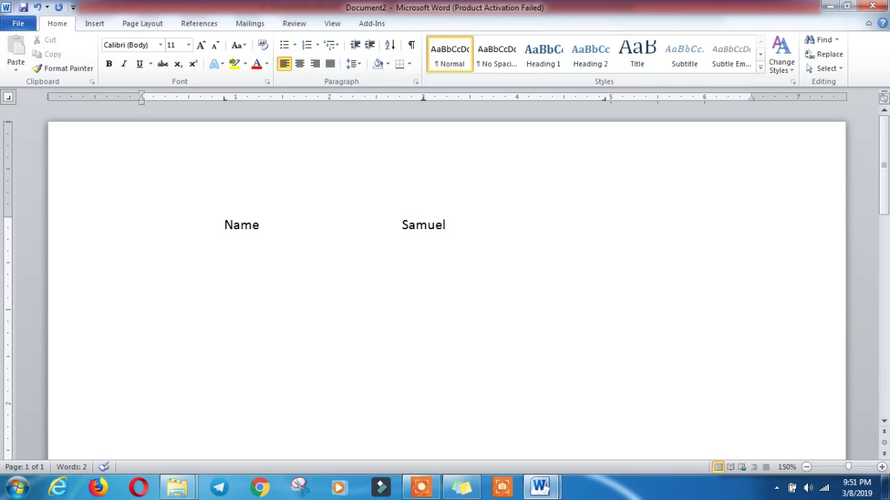
- Type Samuel at the 5-inch right tab stop, then start a new line
text(Sa)
text(muel)
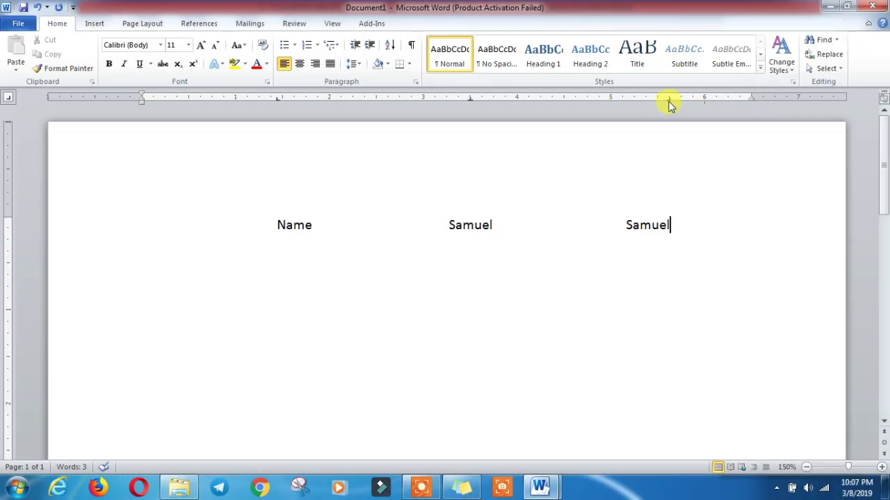
drag(667, 100, 670, 103)
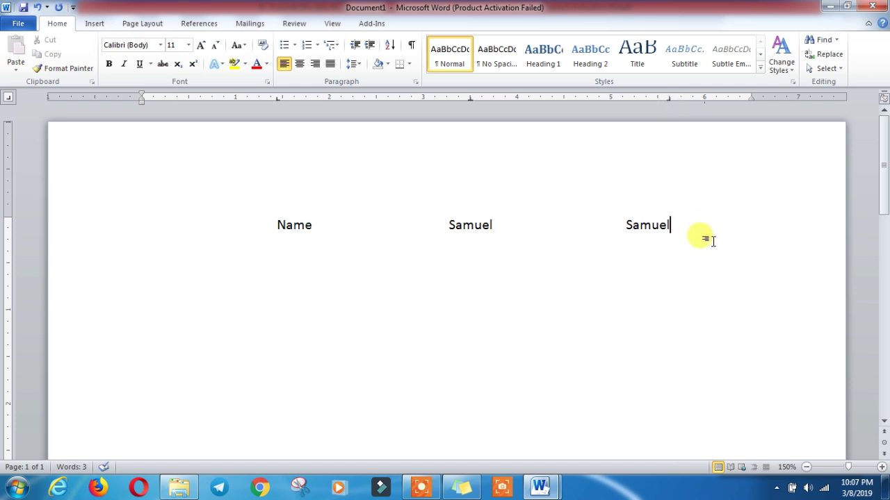
key(Return)
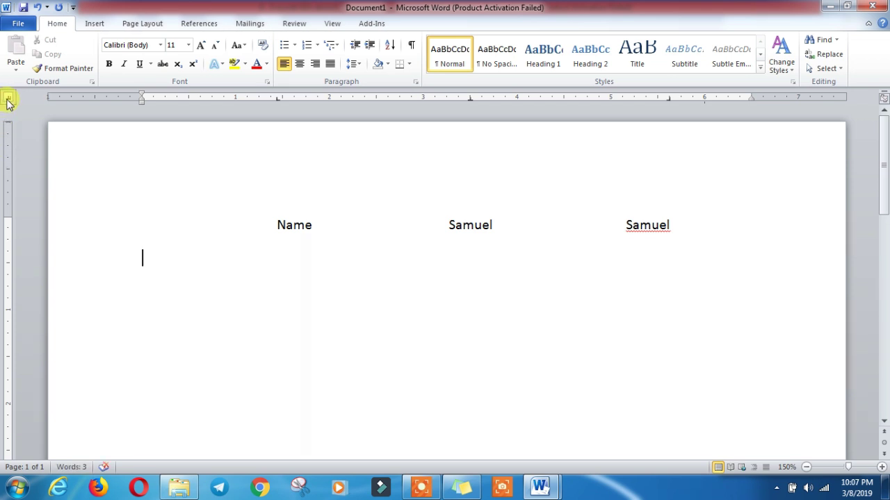
- Add a decimal tab stop and type 600.77 aligned on its decimal point
click(360, 98)
key(Tab)
key(Tab)
text(600)
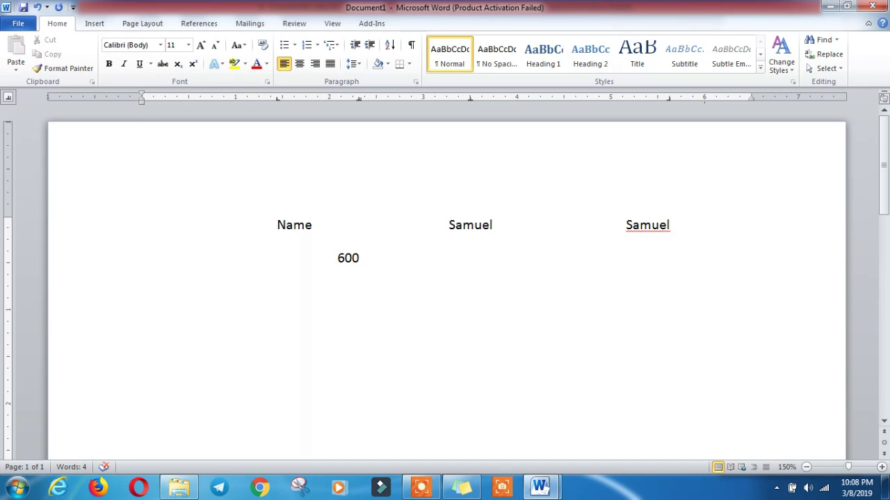
text(.)
text(7)
text(7)
- Place three bar tab lines on the ruler and add two empty lines below
click(7, 101)
click(184, 101)
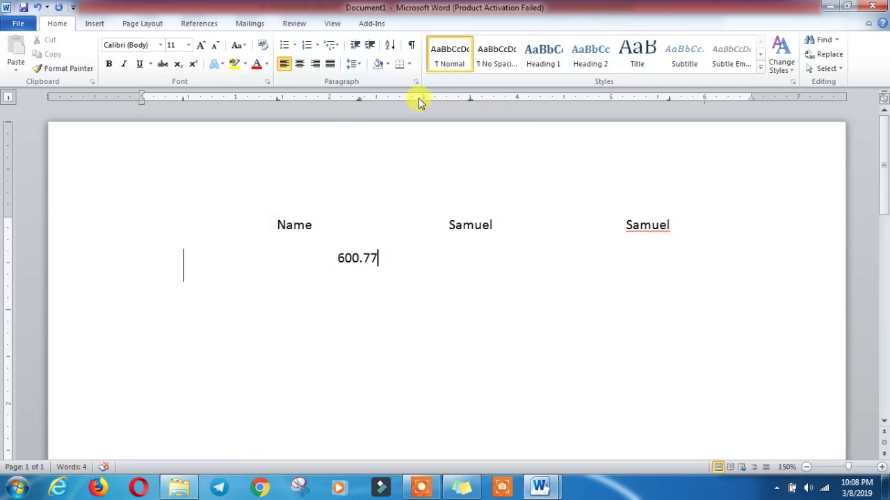
click(422, 97)
click(586, 98)
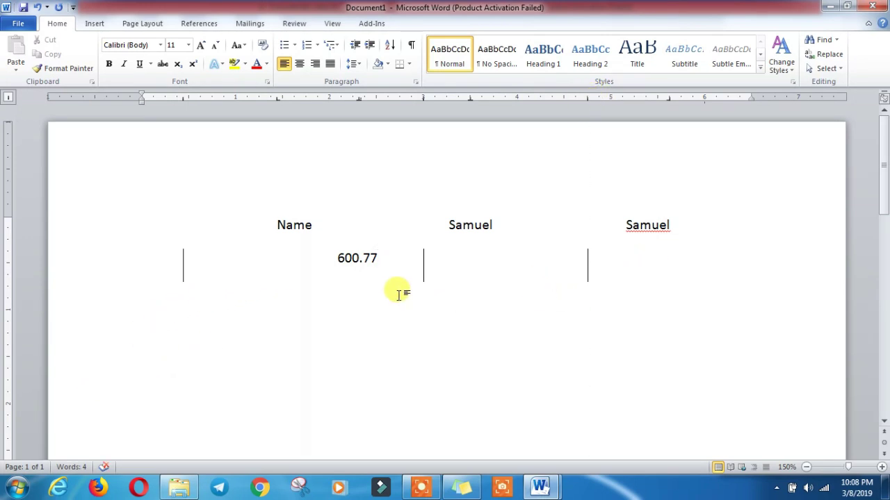
key(Return)
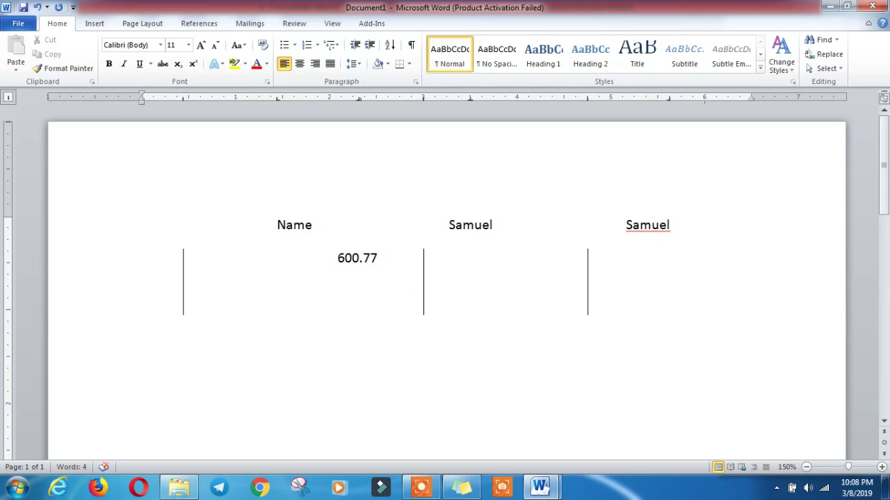
key(Return)
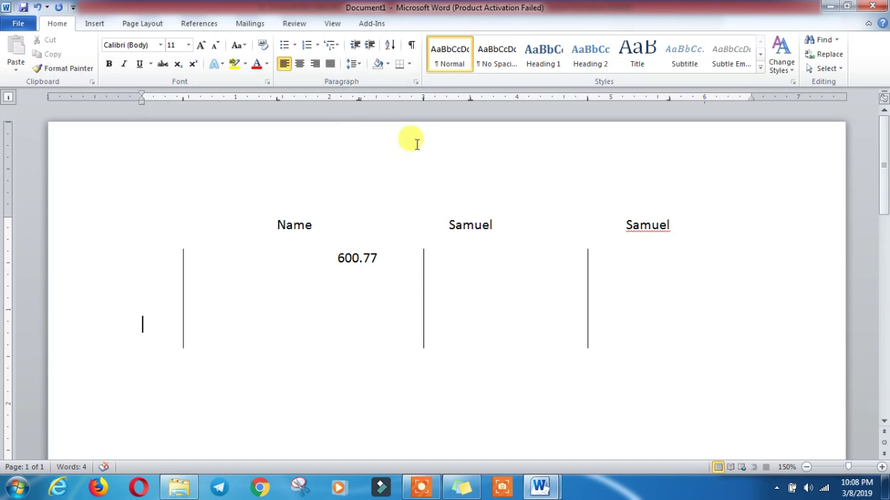
- Delete all practice content, type 'Bio Data', and select it
key(ctrl+a)
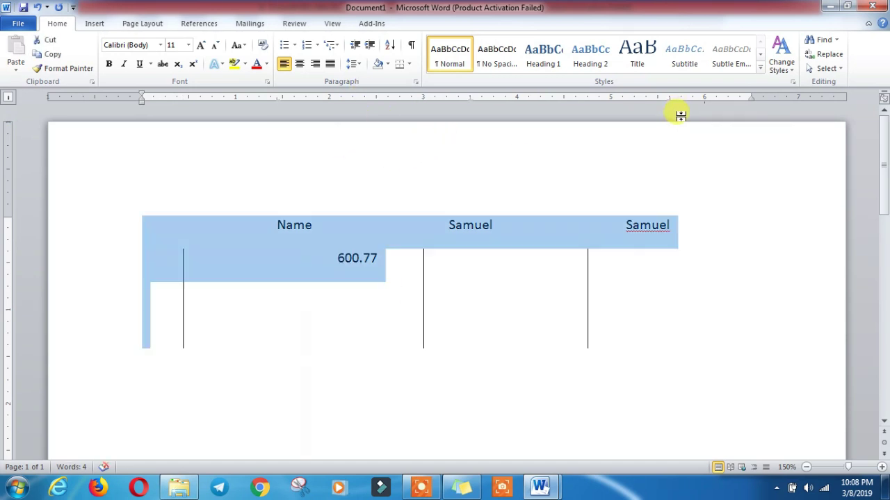
key(Delete)
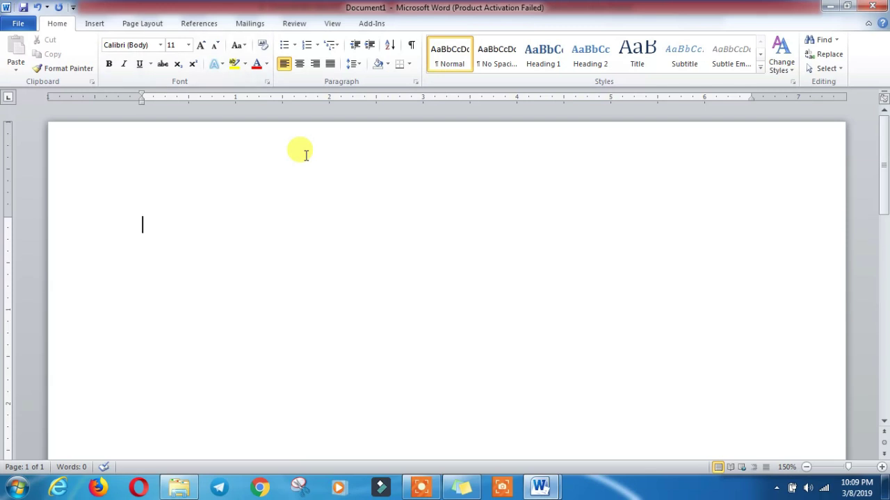
text(Bio )
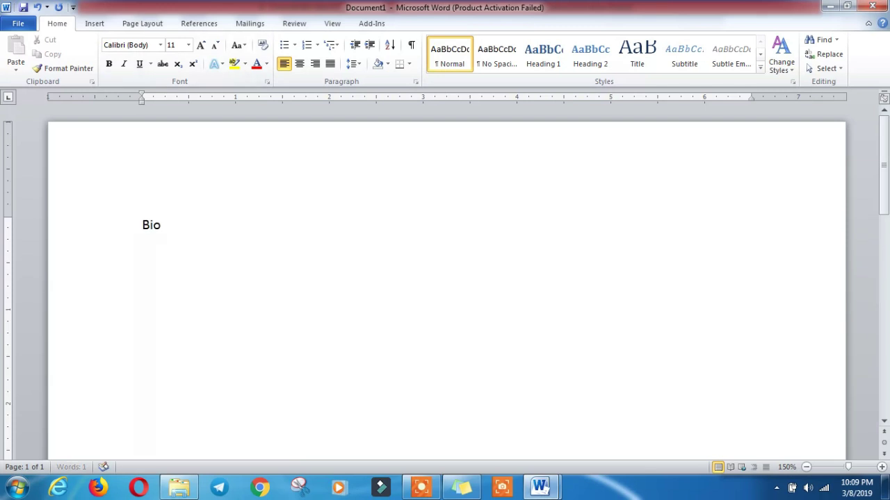
text(Dat)
text(a)
key(ctrl+a)
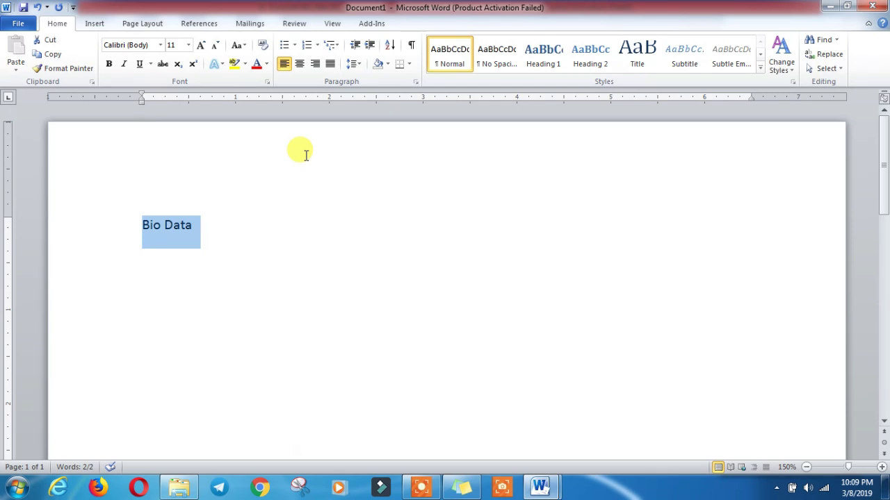
- Make 'Bio Data' centred, 17 pt, bold and underlined, then start a smaller line below
key(ctrl+e)
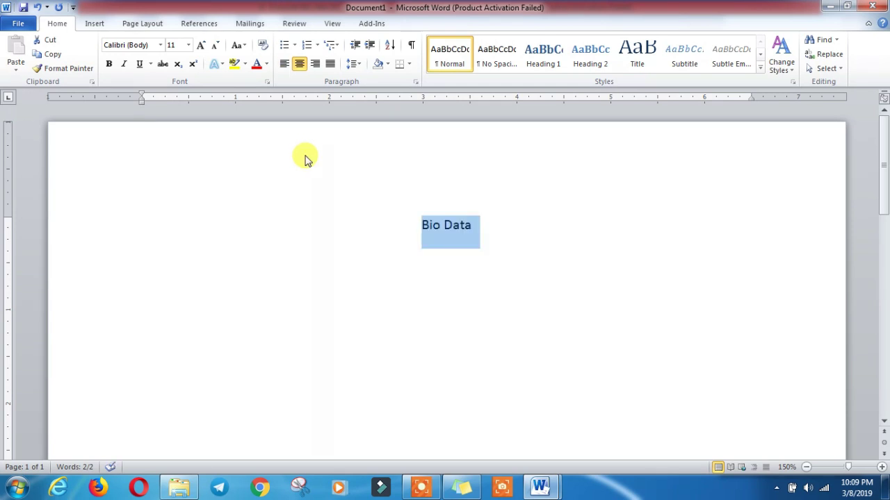
key(ctrl+bracketright)
key(ctrl+bracketright)
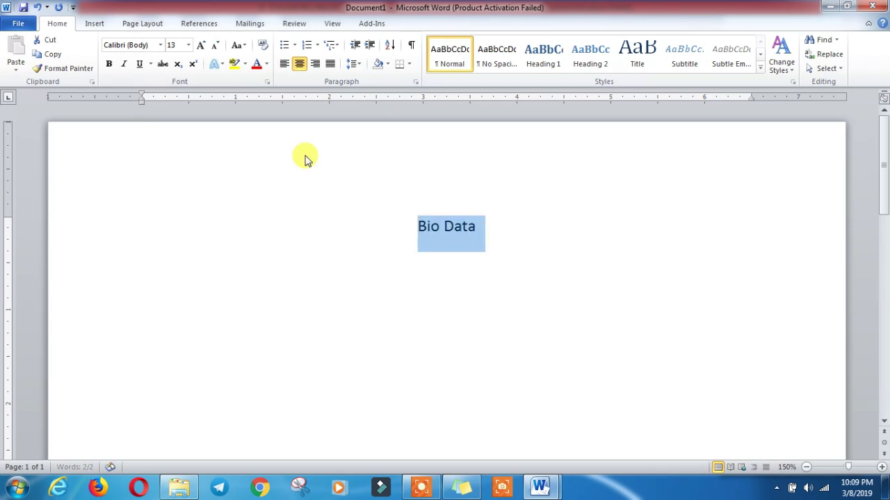
key(ctrl+bracketright)
key(ctrl+bracketright)
key(ctrl+bracketright)
key(ctrl+bracketright)
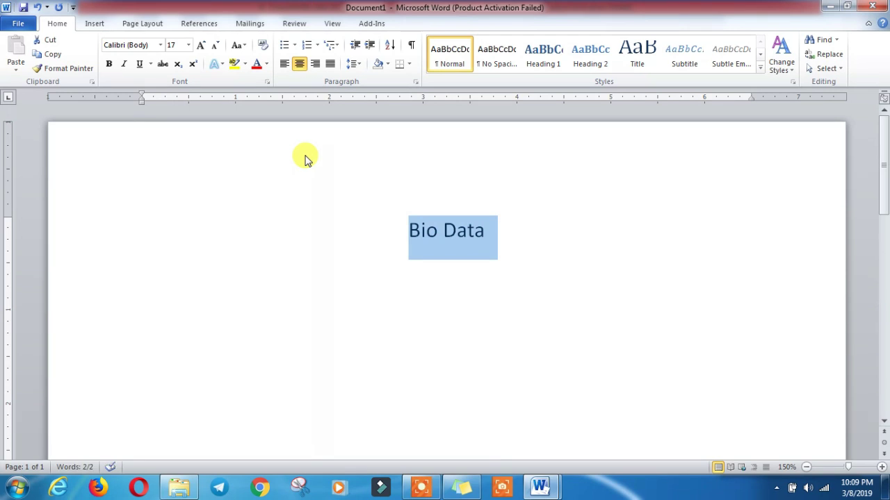
key(ctrl+b)
key(ctrl+u)
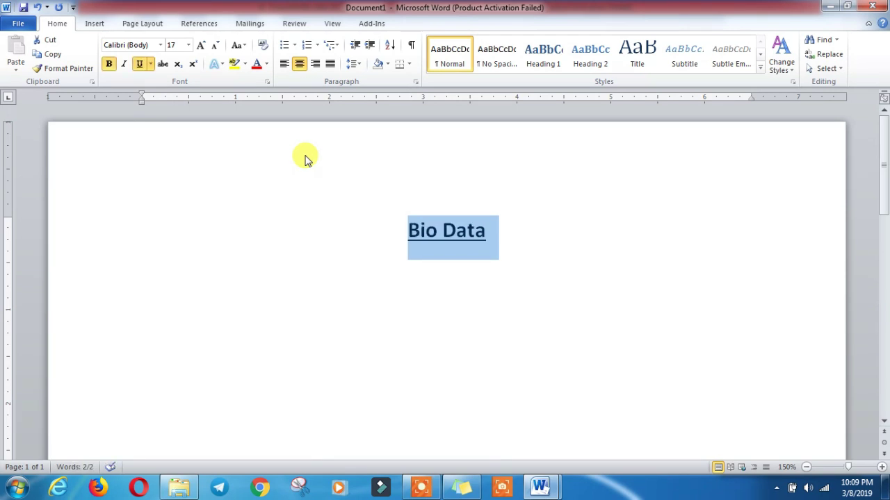
click(570, 246)
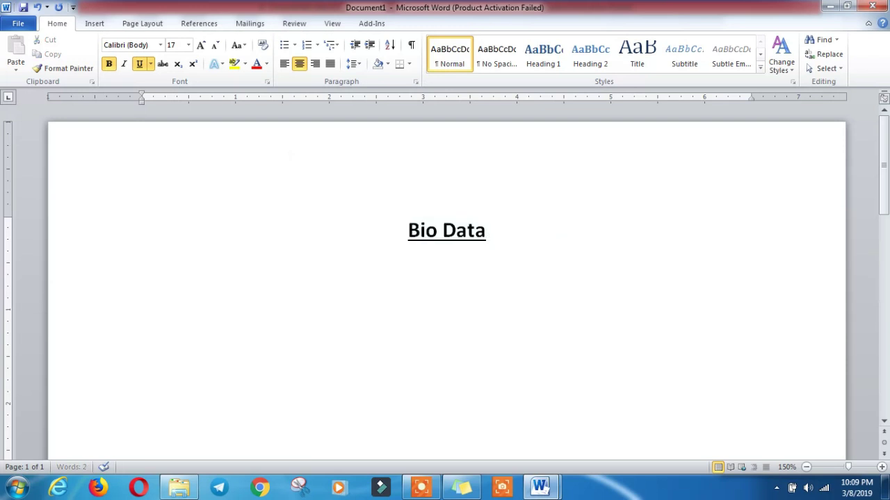
key(Return)
key(ctrl+shift+comma)
key(ctrl+shift+comma)
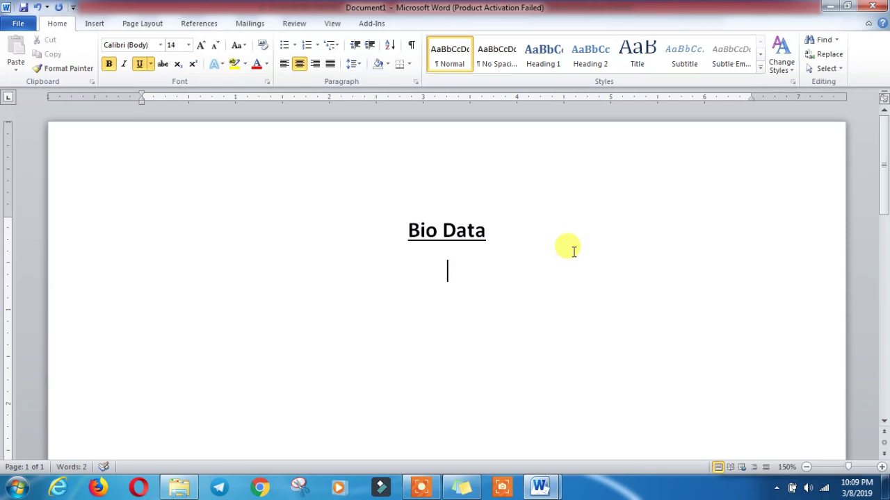
- Left-align the new line with plain 12 pt text and type '1. Name' to start the numbered list
key(ctrl+bracketleft)
key(ctrl+bracketleft)
key(ctrl+l)
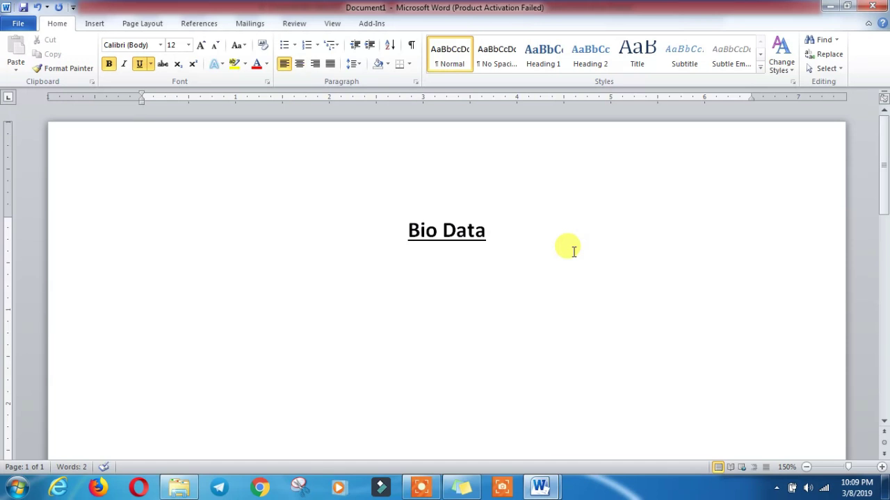
click(112, 64)
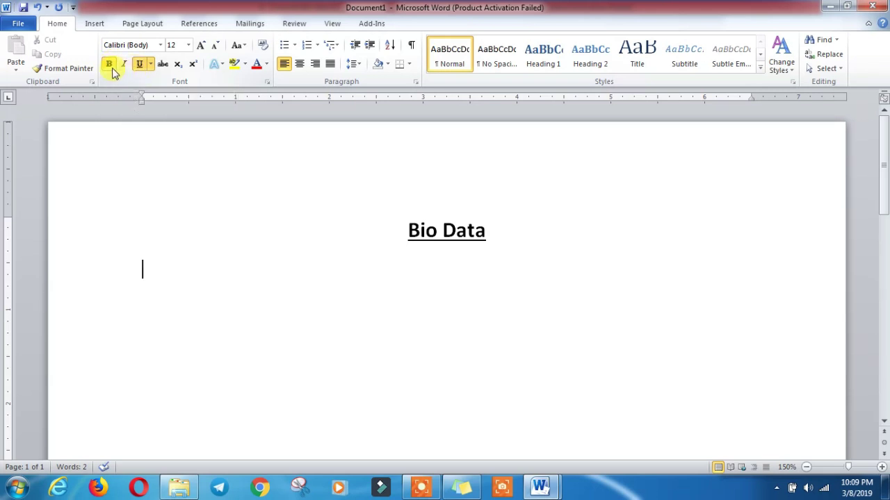
click(109, 64)
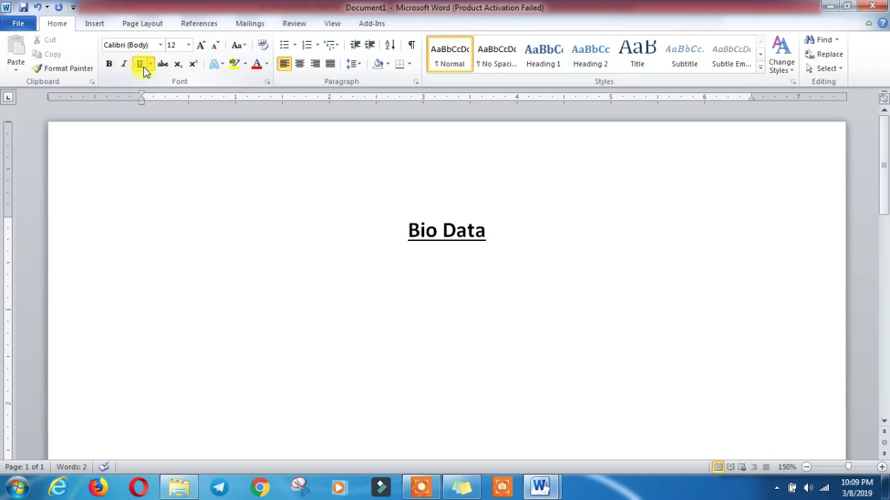
click(140, 64)
text(1.)
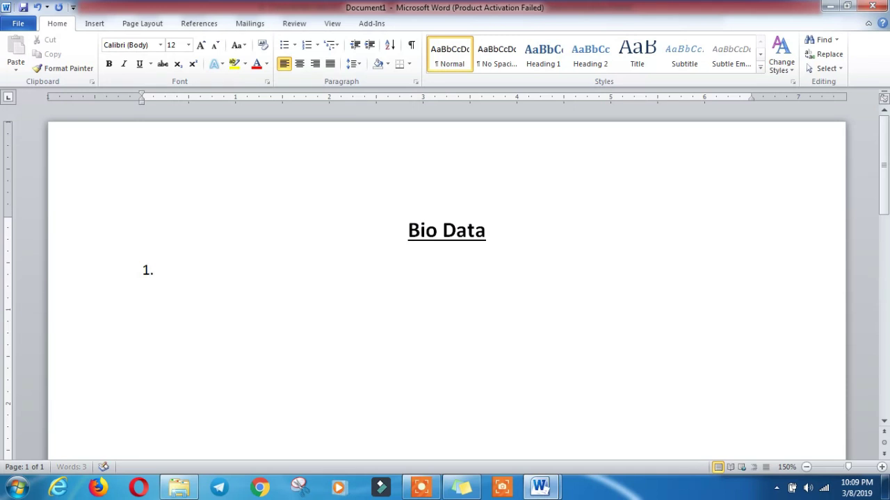
text( N)
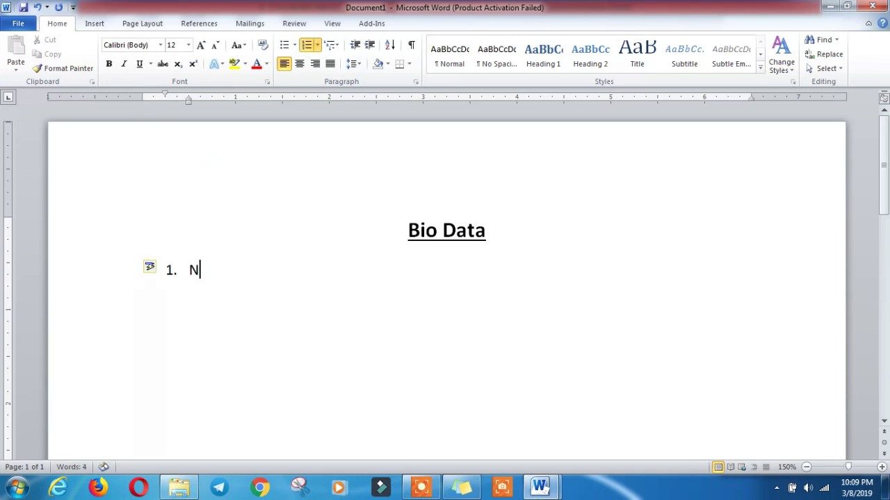
text(ame)
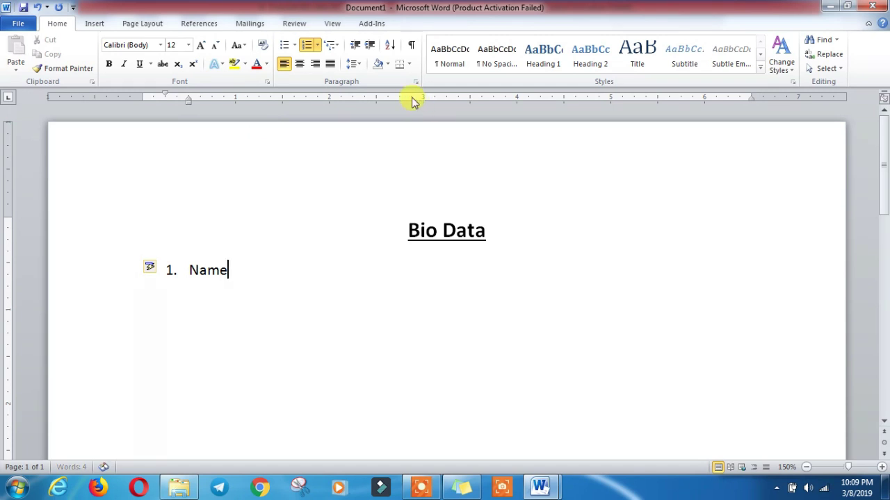
- Set colon and value tab stops, then complete the Name line as ': Samuel'
drag(413, 103, 417, 103)
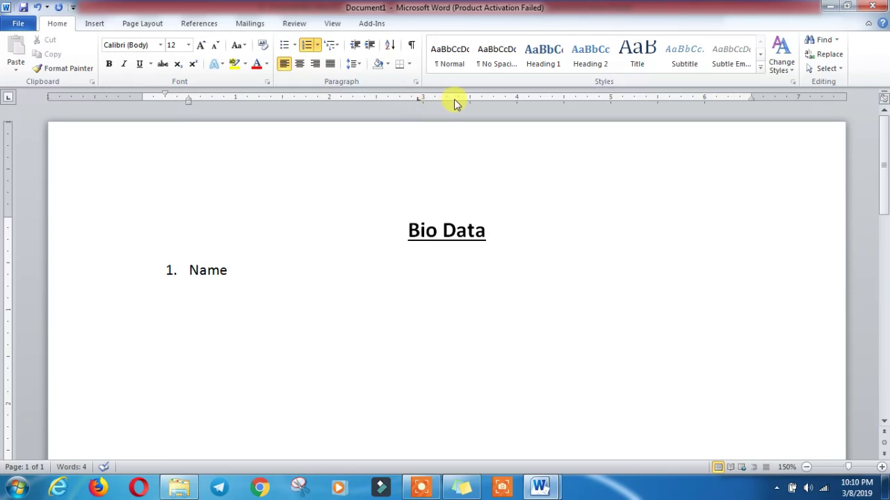
click(446, 102)
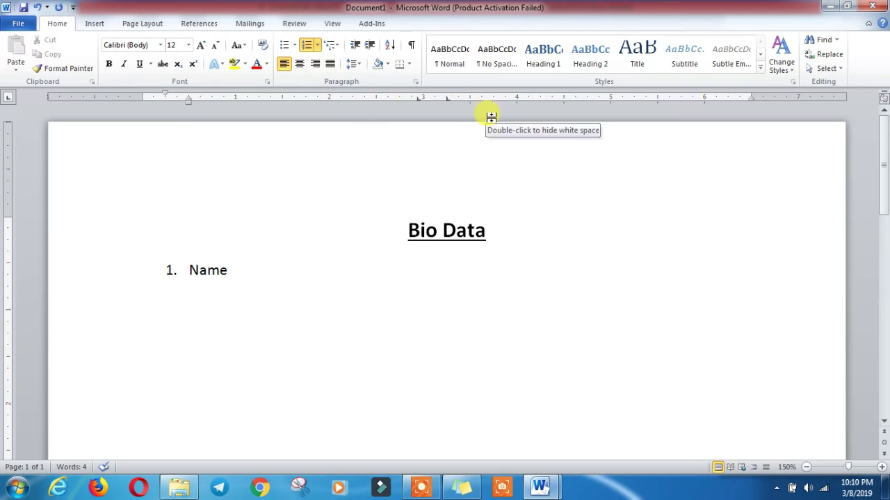
key(Tab)
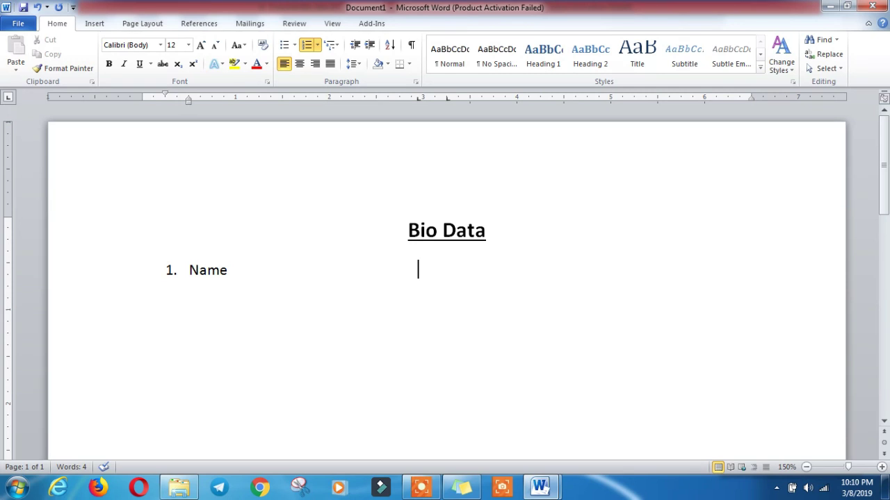
text(:)
key(Tab)
text(Samu)
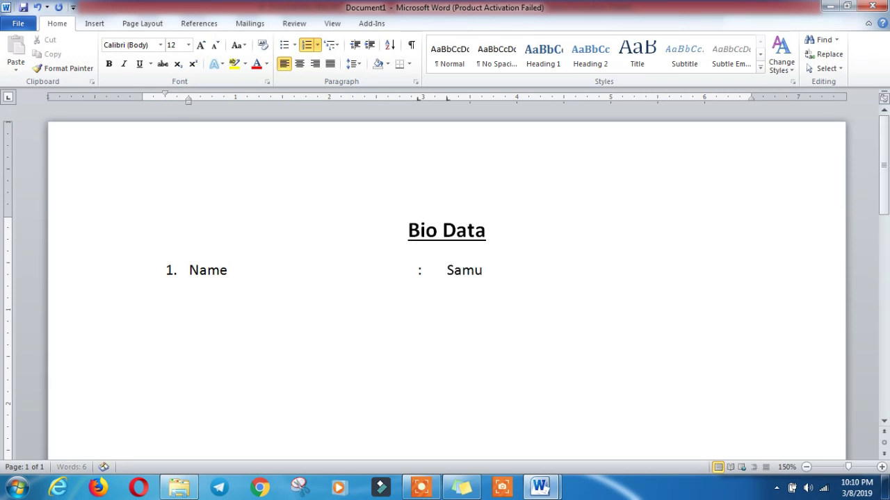
text(el)
- Add item 2, Father's Name, with a tabbed colon and value Gopal
key(Return)
text(Fata)
key(BackSpace)
text(her)
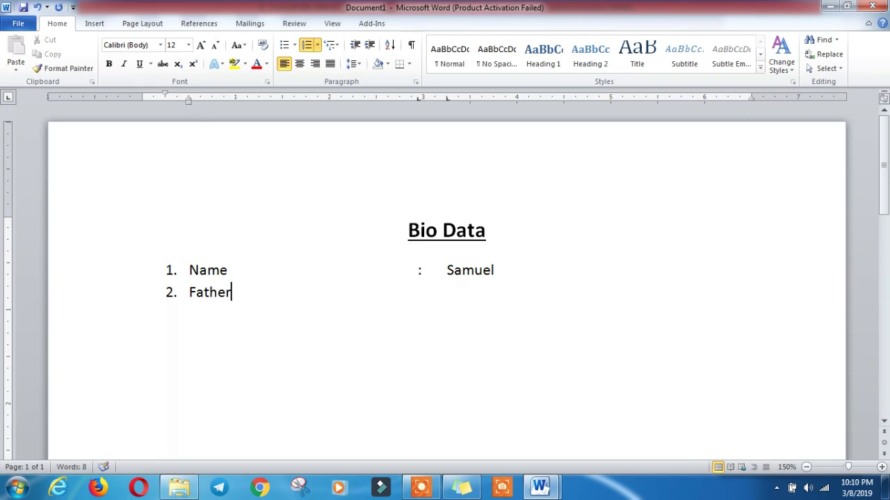
text('s)
text( Name)
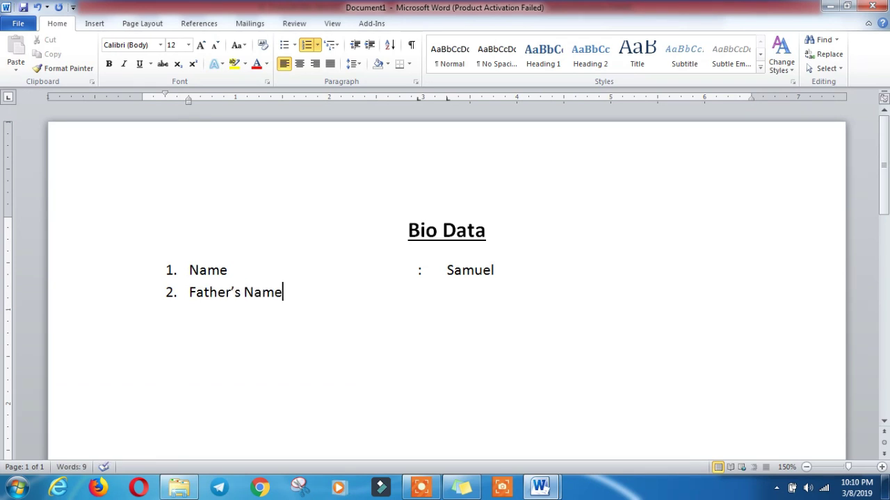
key(Tab)
text(:)
key(Tab)
text(Gopa)
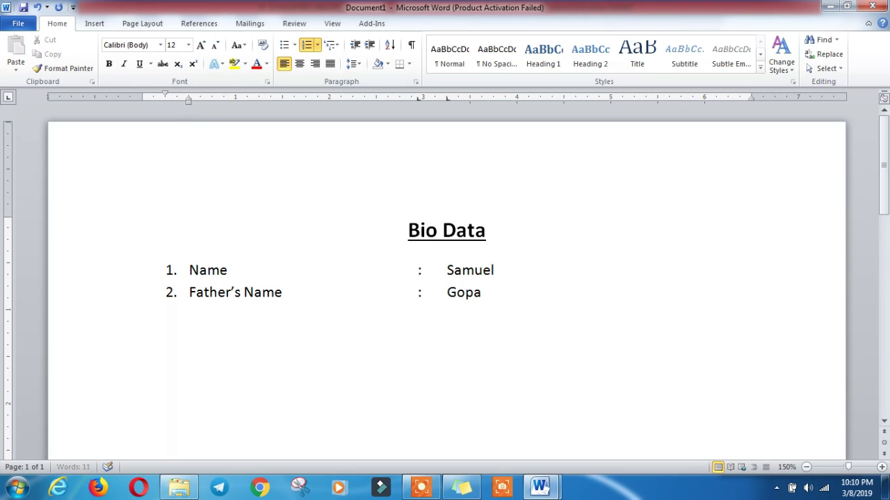
text(l)
- Add item 3, Mother's Name, with a tabbed colon and value Chapla
key(Return)
text(Mo)
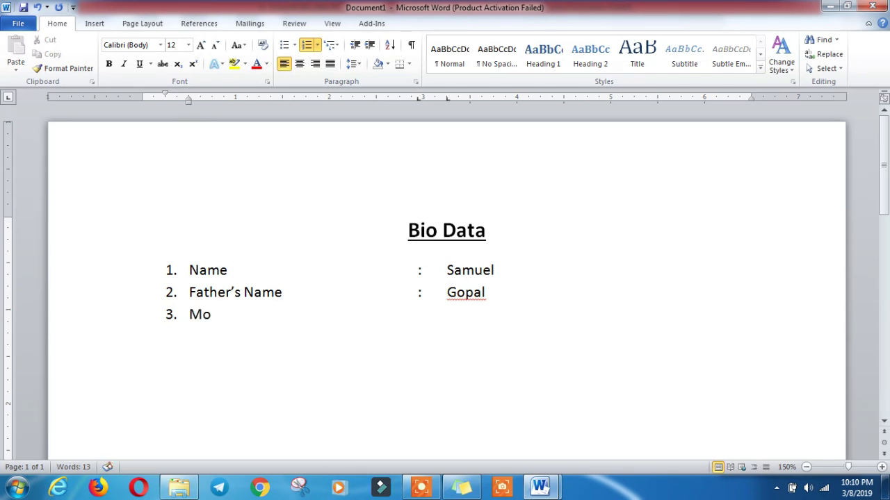
text(th)
text(er)
text('s)
text( Na)
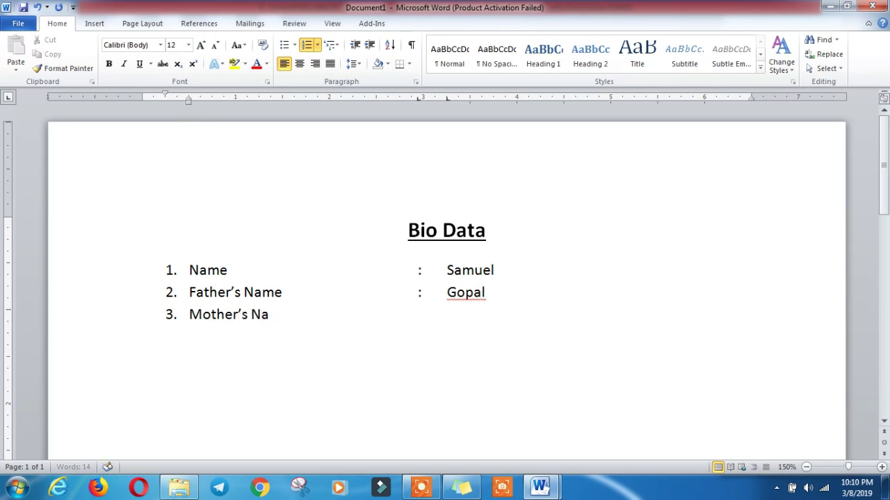
text(me)
key(Tab)
text(:)
key(Tab)
text(Chap)
text(la)
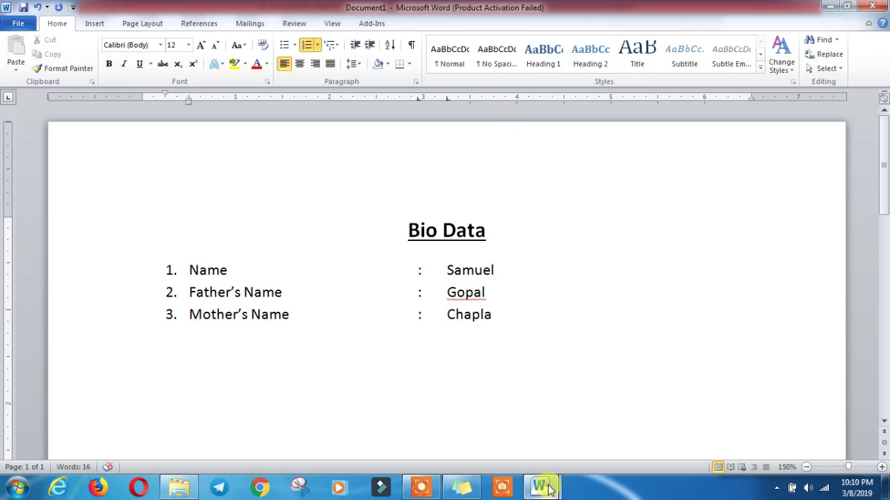
mouse_move(539, 487)
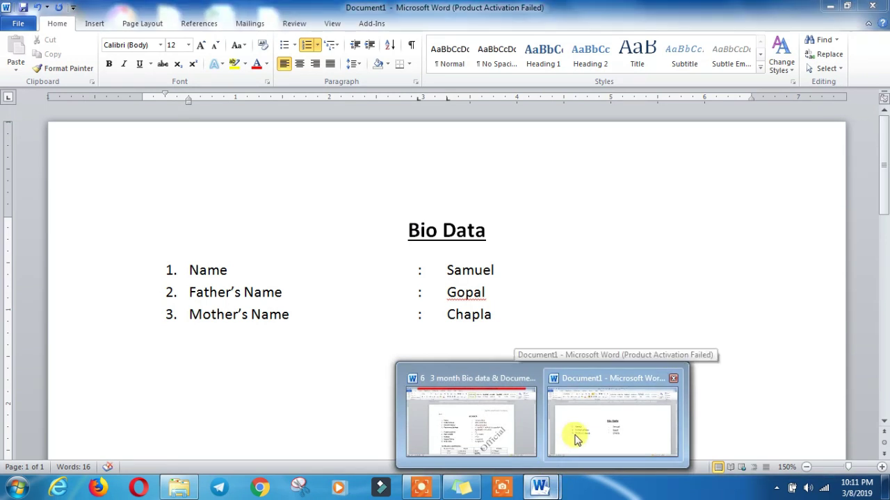
- Switch to the sample BIO-DATA document and inspect the S.S.C and H.S.C rows of its Education Qualification table
click(575, 437)
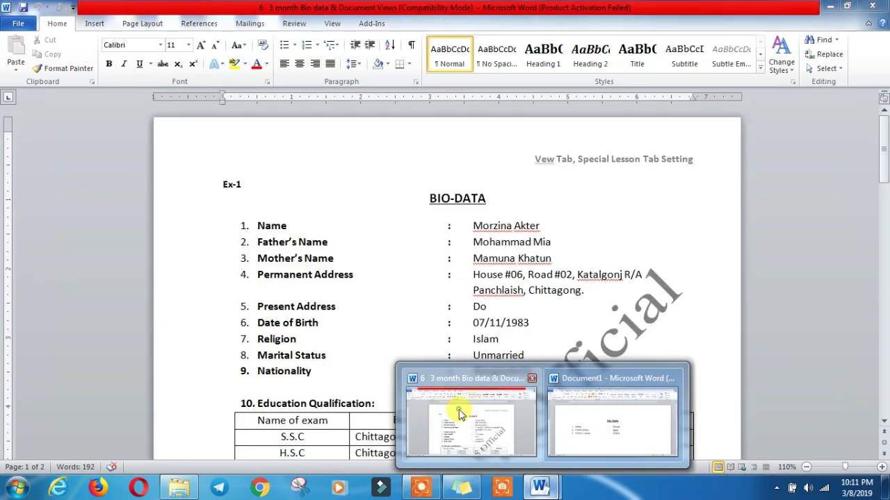
click(458, 409)
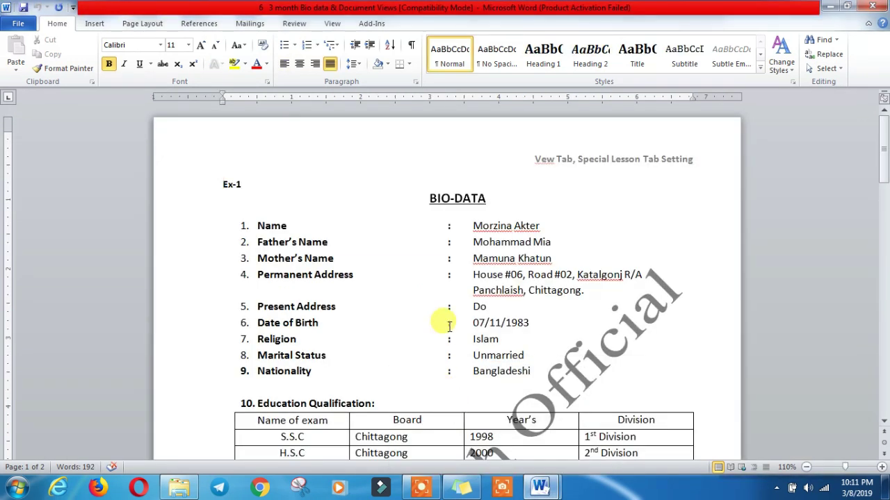
scroll(449, 325, down, 1)
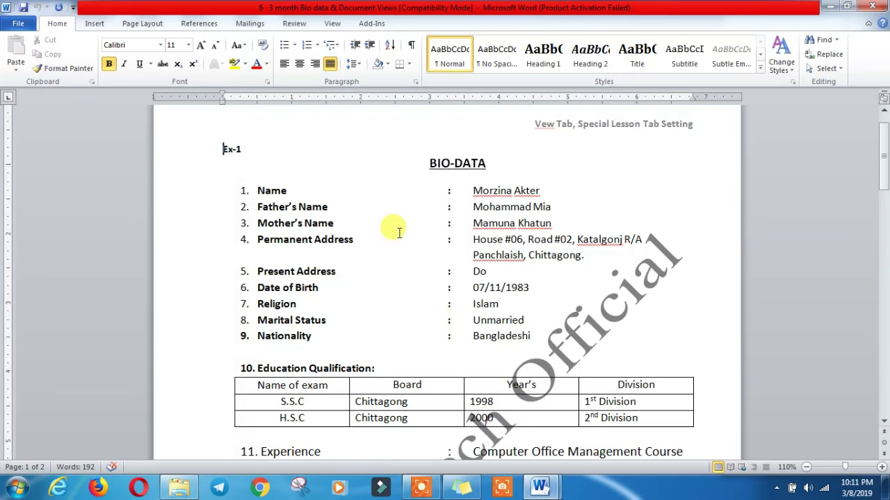
scroll(479, 284, down, 2)
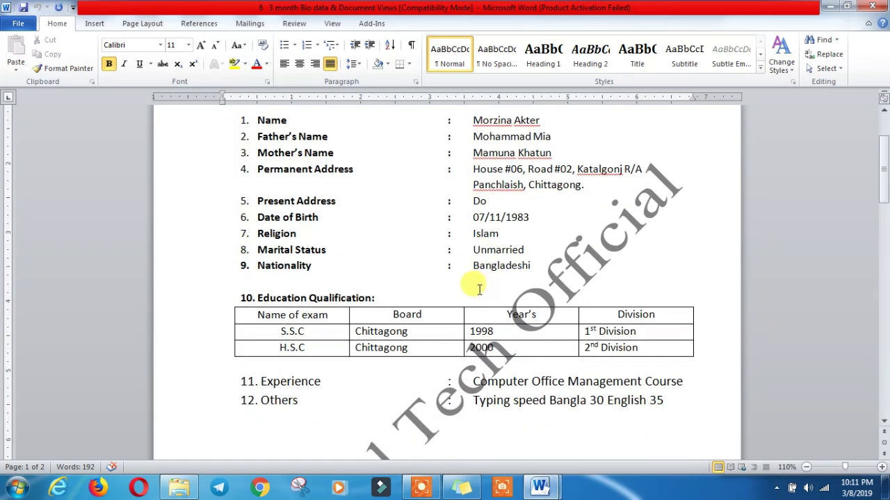
click(282, 348)
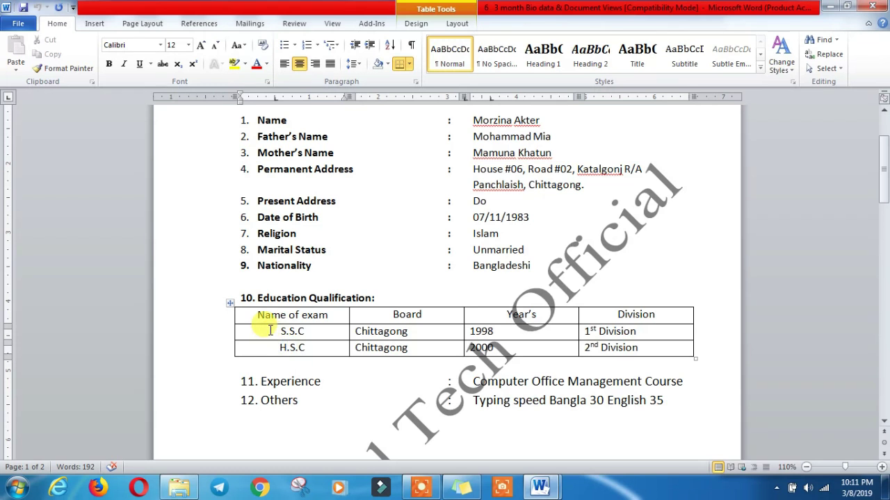
drag(269, 331, 464, 352)
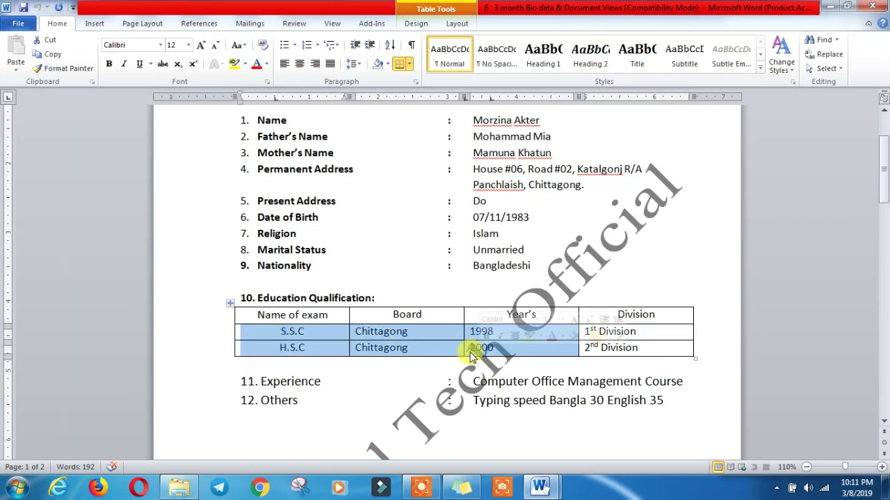
click(439, 344)
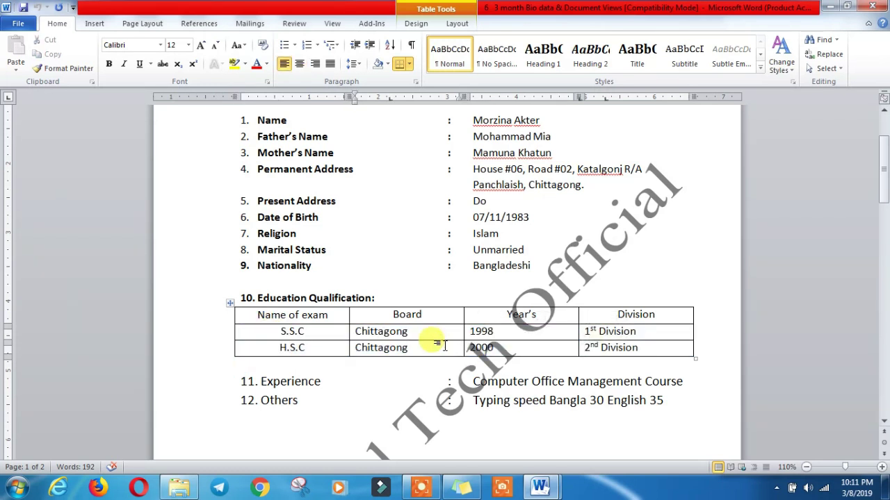